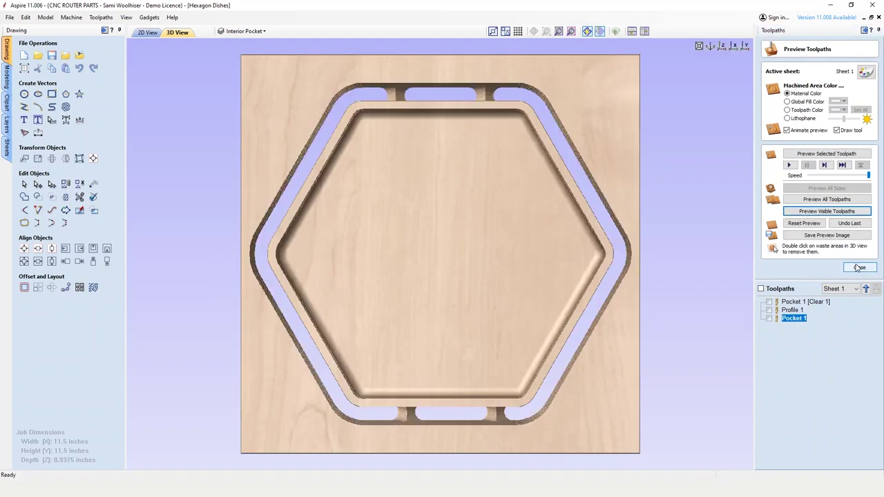
Close the toolpath preview, make every toolpath visible and open the toolpath saving options
{"action": "left_click", "coordinate": [859, 267]}
{"action": "left_click", "coordinate": [762, 199]}
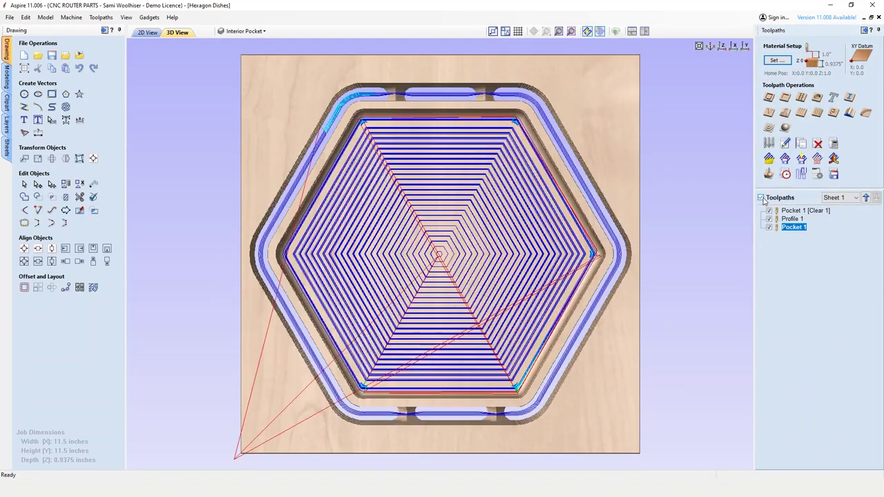
{"action": "left_click", "coordinate": [834, 174]}
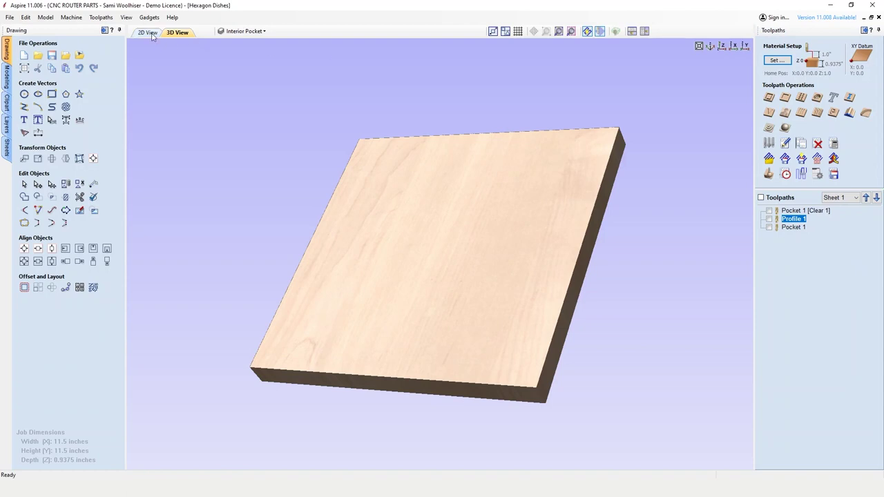
Create an outside profile toolpath named Profile For Air Pass, 0.1 inch deep with the 1/2" end mill, and start saving it
{"action": "left_click", "coordinate": [147, 32]}
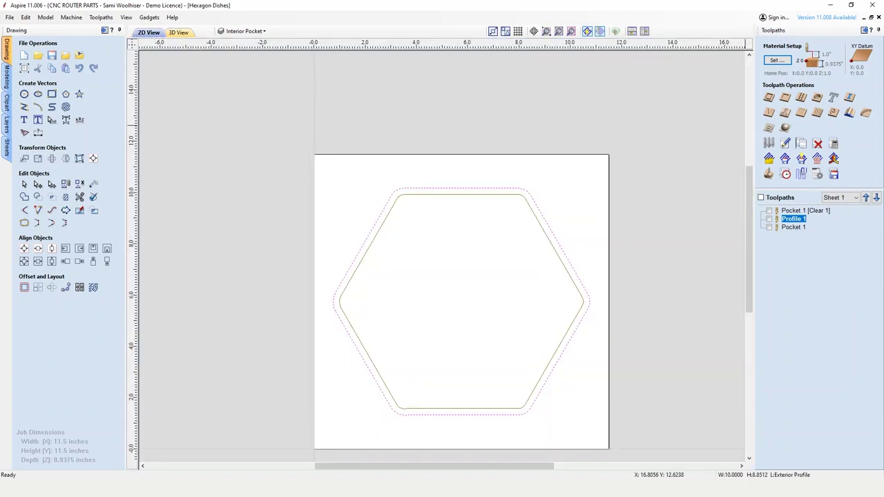
{"action": "left_click", "coordinate": [769, 98]}
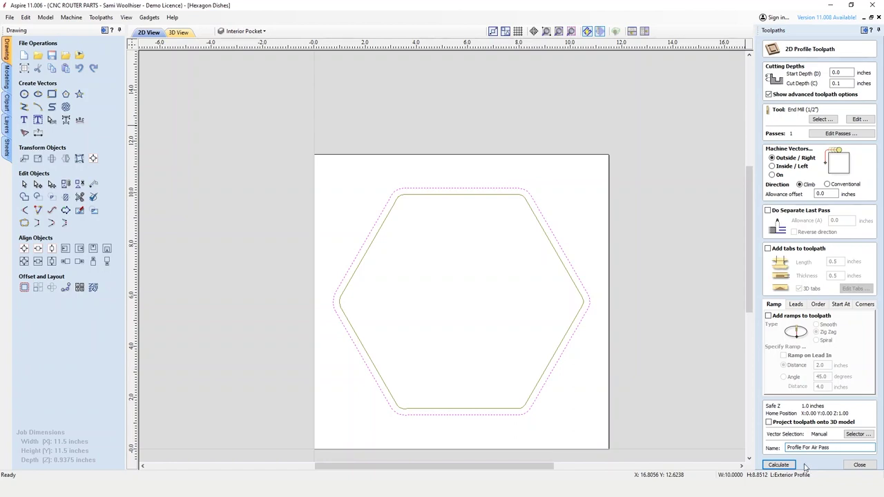
{"action": "left_click", "coordinate": [779, 465]}
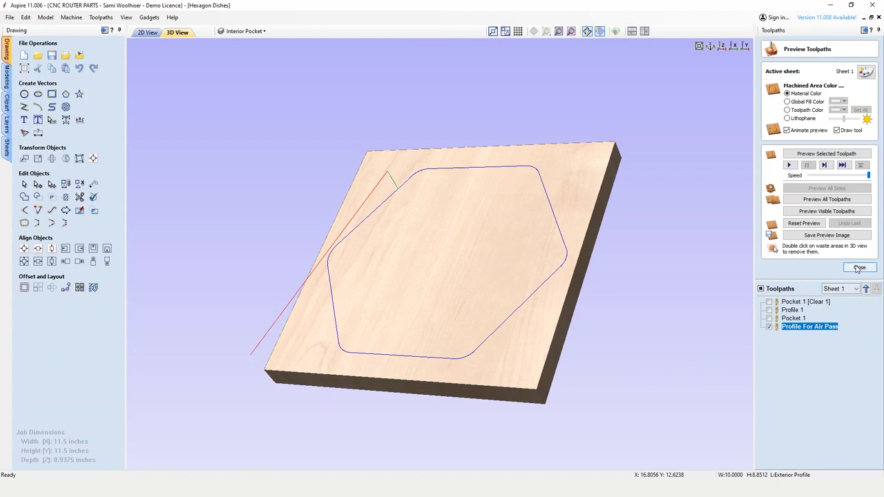
{"action": "left_click", "coordinate": [859, 268]}
{"action": "left_click", "coordinate": [834, 175]}
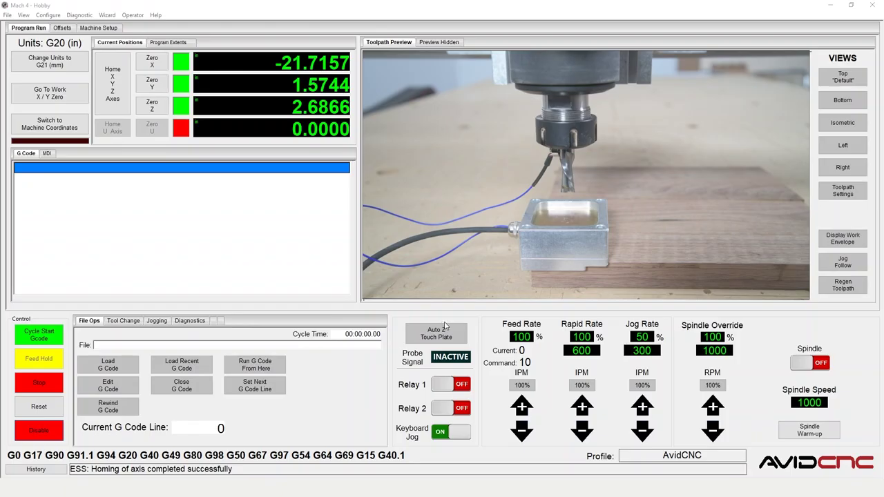
In Mach 4, probe X, Y and Z zero at the stock's lower-left corner with the touch plate, using a 0.5 in tool diameter
{"action": "left_click", "coordinate": [437, 333]}
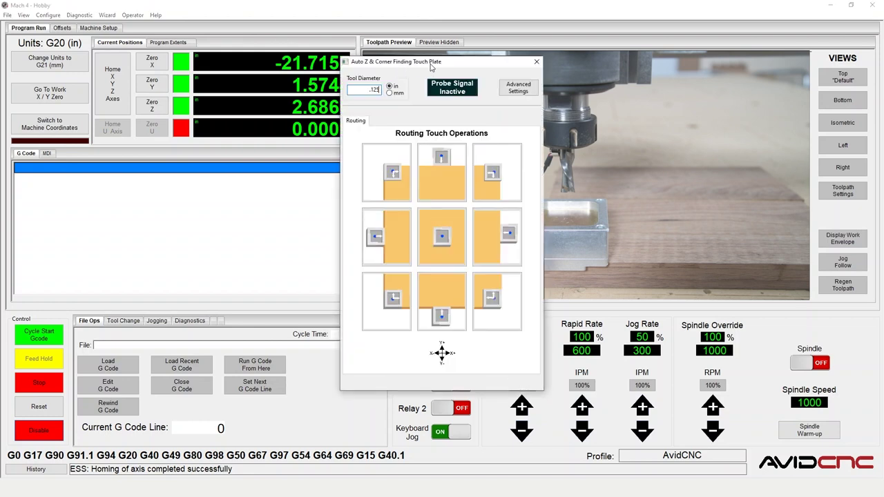
{"action": "left_click_drag", "start_coordinate": [434, 69], "coordinate": [232, 78]}
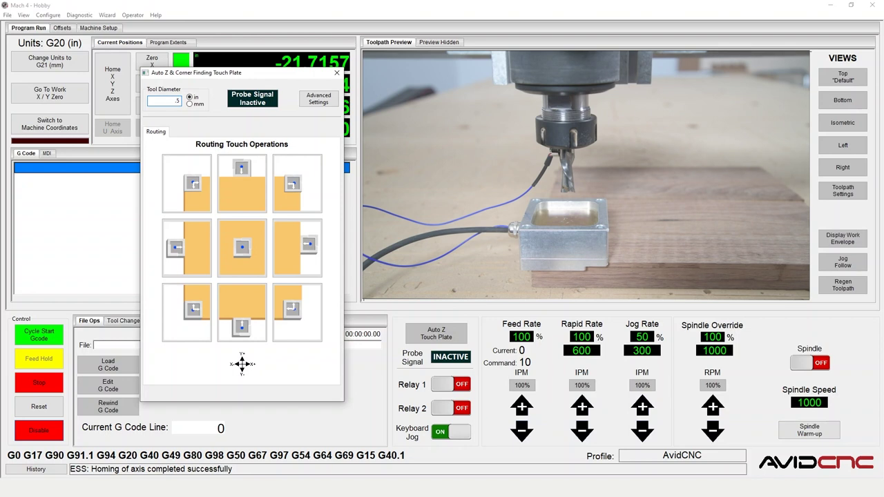
{"action": "left_click", "coordinate": [184, 312]}
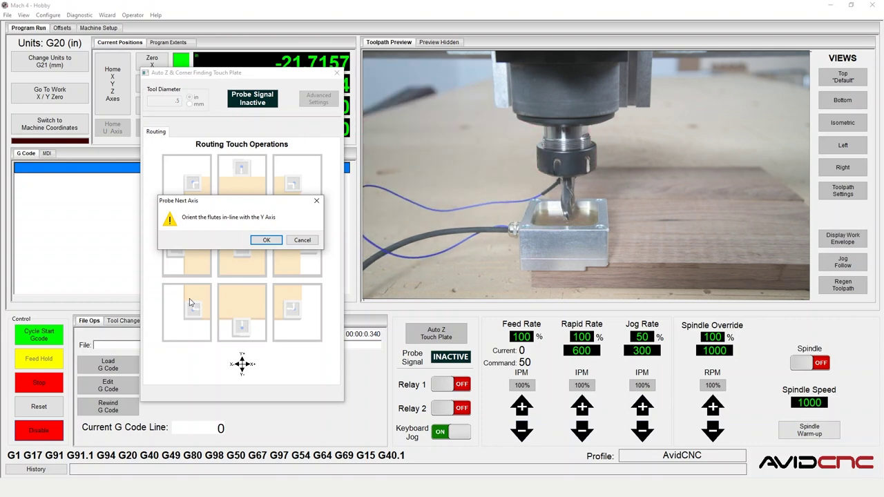
{"action": "left_click", "coordinate": [253, 241]}
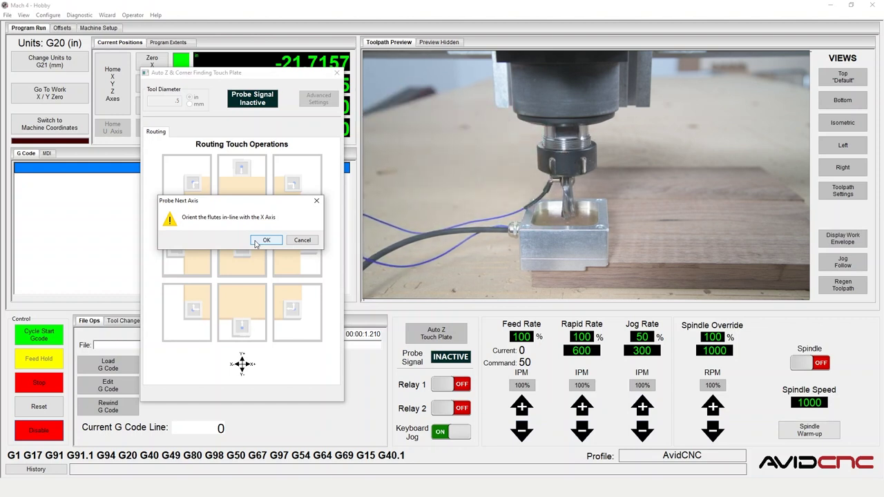
{"action": "left_click", "coordinate": [266, 240]}
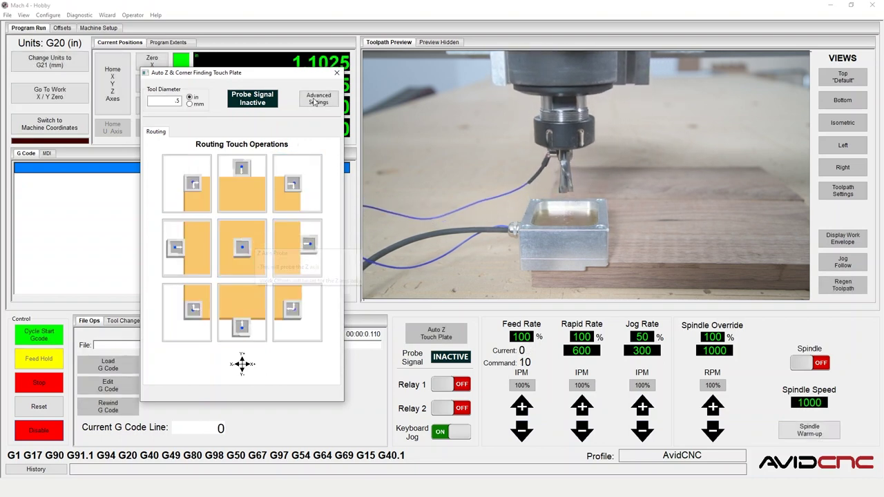
{"action": "left_click", "coordinate": [337, 72]}
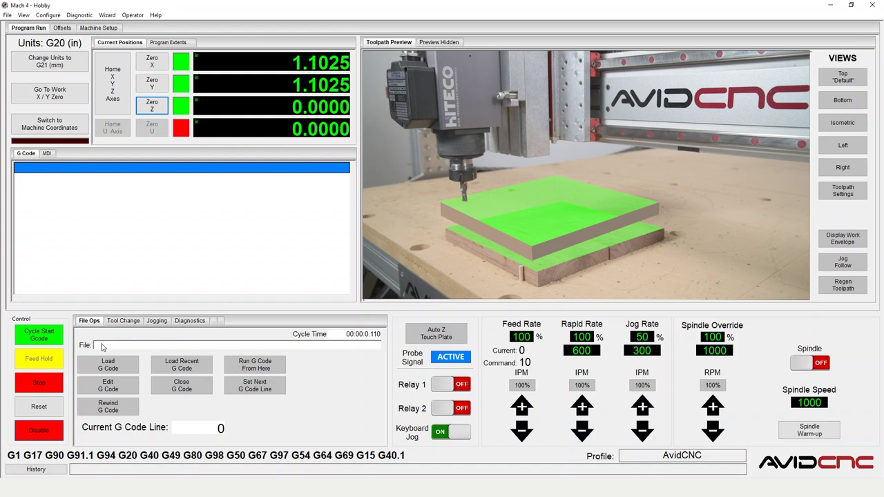
Load the G-code file Profile For Air Pass from the Desktop
{"action": "left_click", "coordinate": [103, 366]}
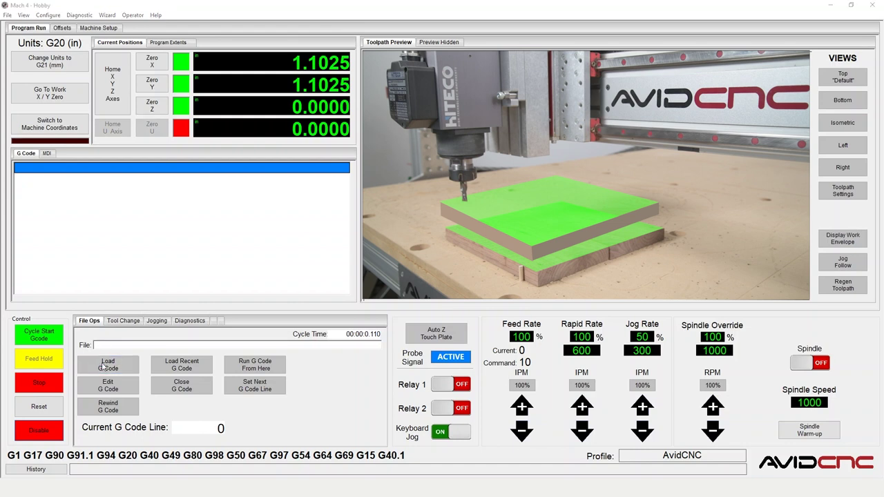
{"action": "left_click", "coordinate": [166, 103]}
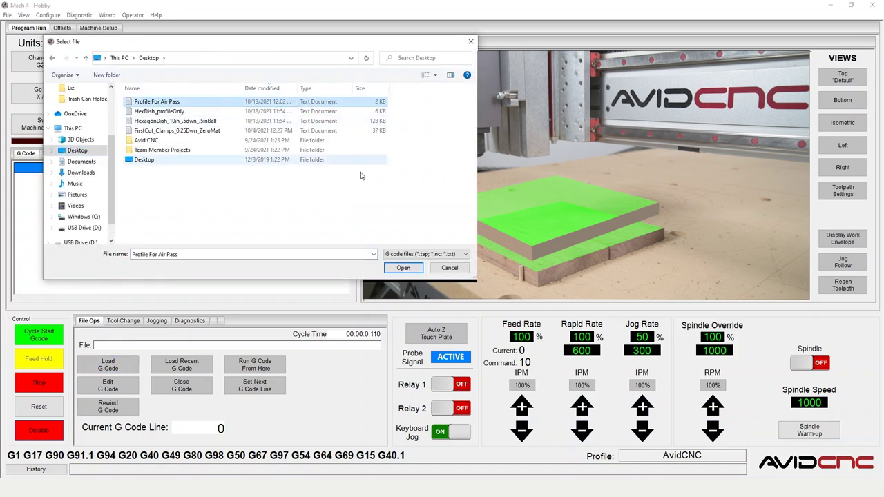
{"action": "left_click", "coordinate": [400, 268]}
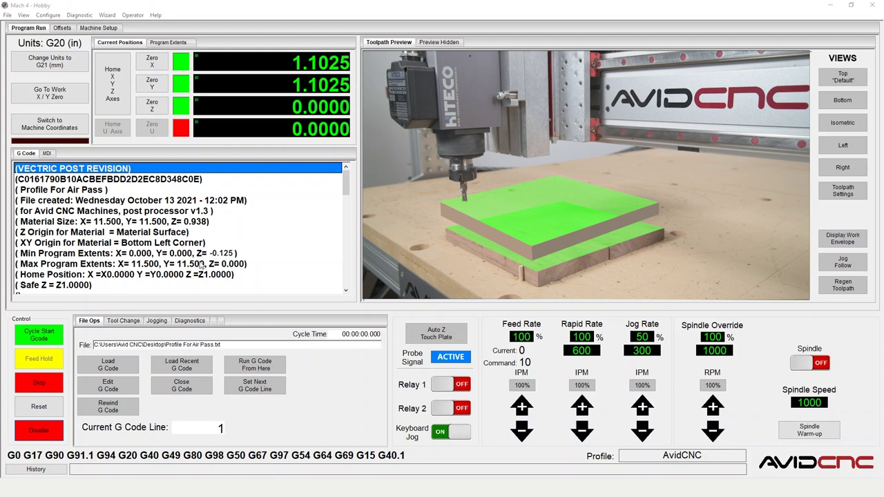
Check the minimum program extents line and run the air pass program from its first line
{"action": "left_click", "coordinate": [231, 255]}
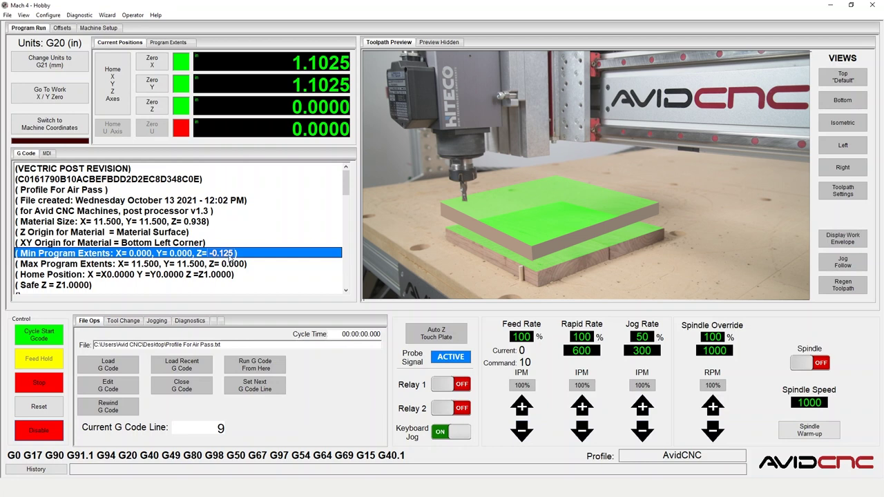
{"action": "left_click", "coordinate": [122, 171]}
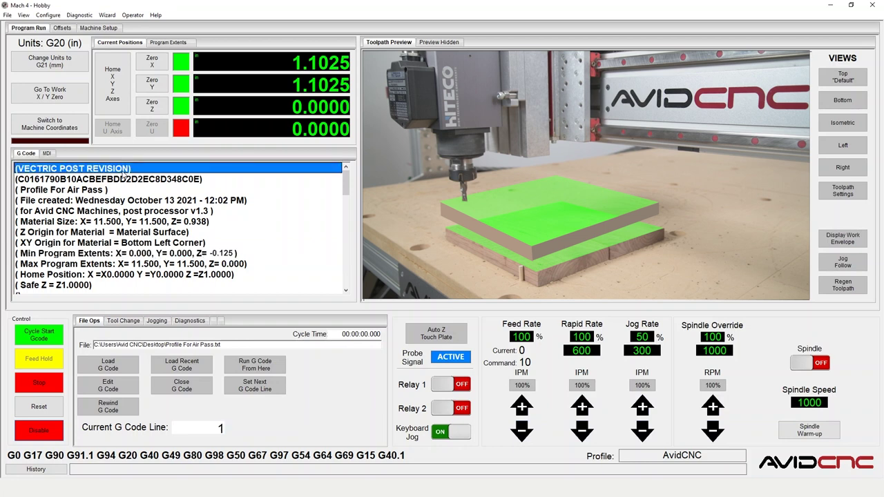
{"action": "left_click", "coordinate": [39, 336]}
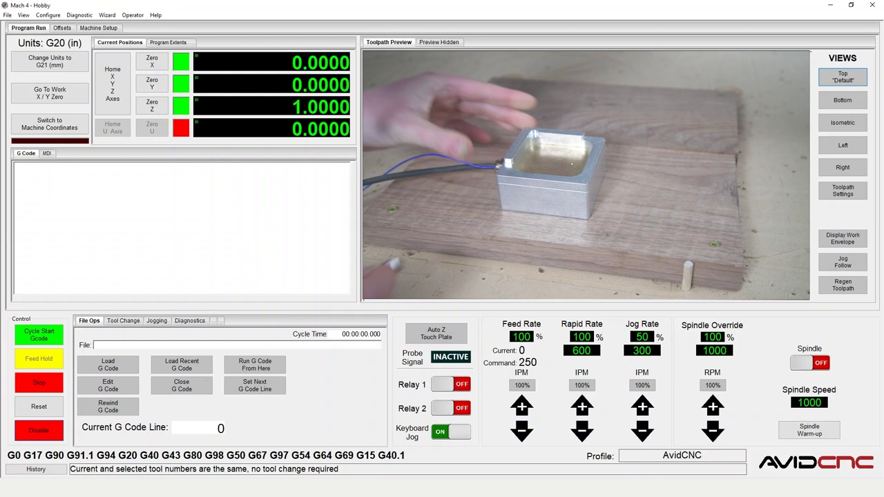
Jog the tool over the touch plate on the stock, to about X 5.14, Y 2.73, Z 0.15
{"action": "key", "text": "Right"}
{"action": "key", "text": "Up"}
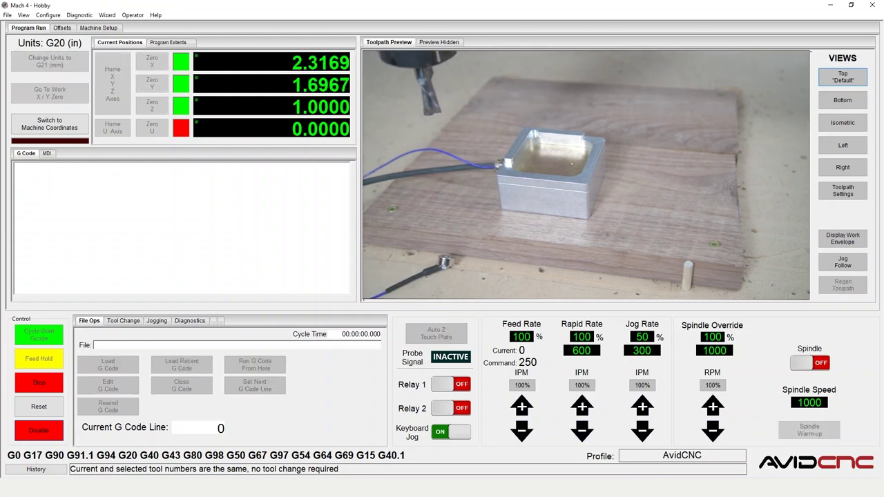
{"action": "key", "text": "Right"}
{"action": "key", "text": "Down"}
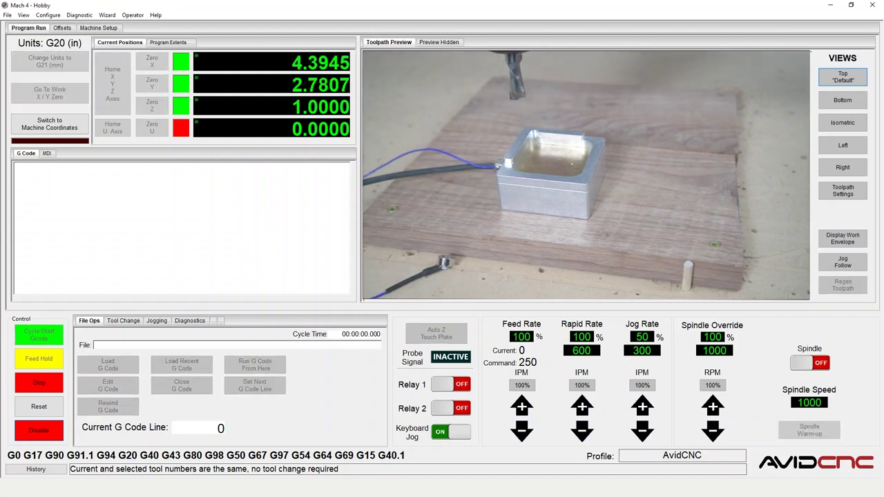
{"action": "key", "text": "Right"}
{"action": "key", "text": "Page_Down"}
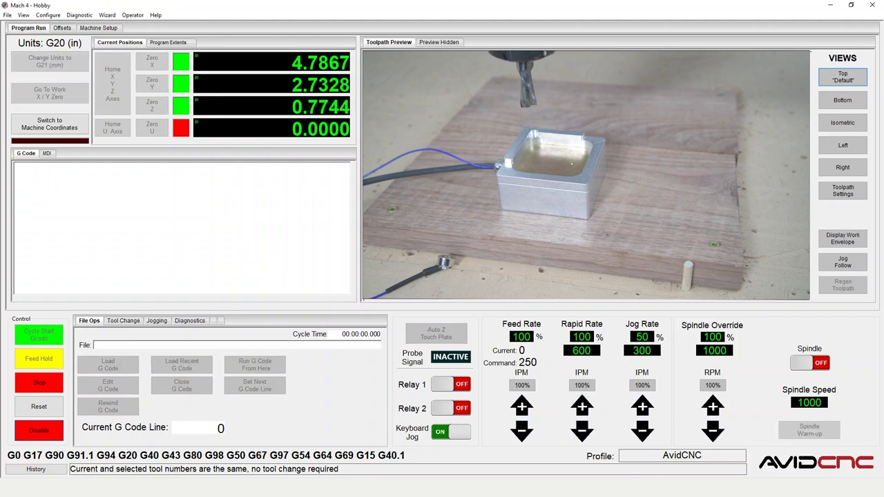
{"action": "key", "text": "Right"}
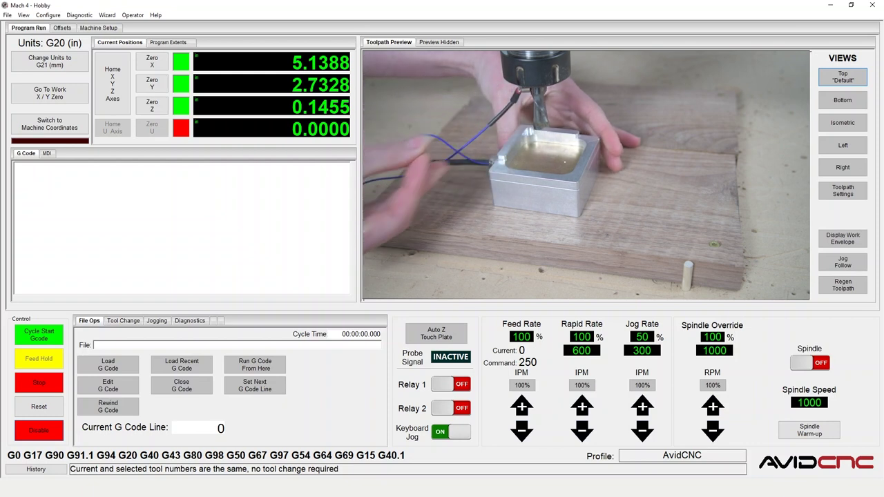
Probe only the Z zero on the stock's top surface with the touch plate
{"action": "left_click", "coordinate": [436, 333]}
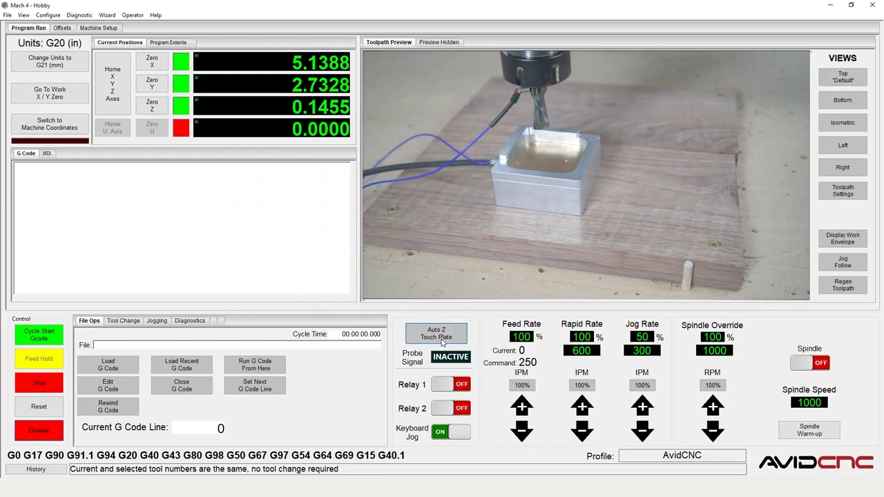
{"action": "left_click_drag", "start_coordinate": [487, 63], "coordinate": [295, 102]}
{"action": "left_click", "coordinate": [268, 251]}
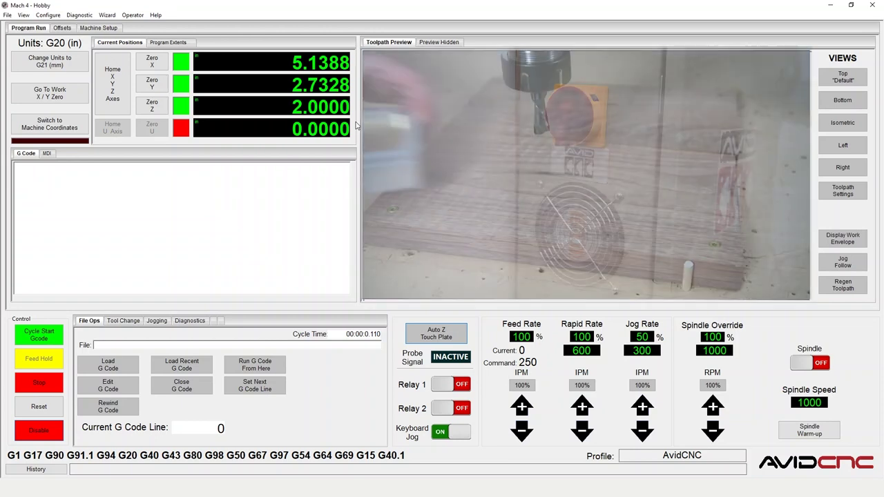
Load the G-code file HexagonDish_10in_.5dwn_.5inBall and start the cutting cycle
{"action": "left_click", "coordinate": [107, 365]}
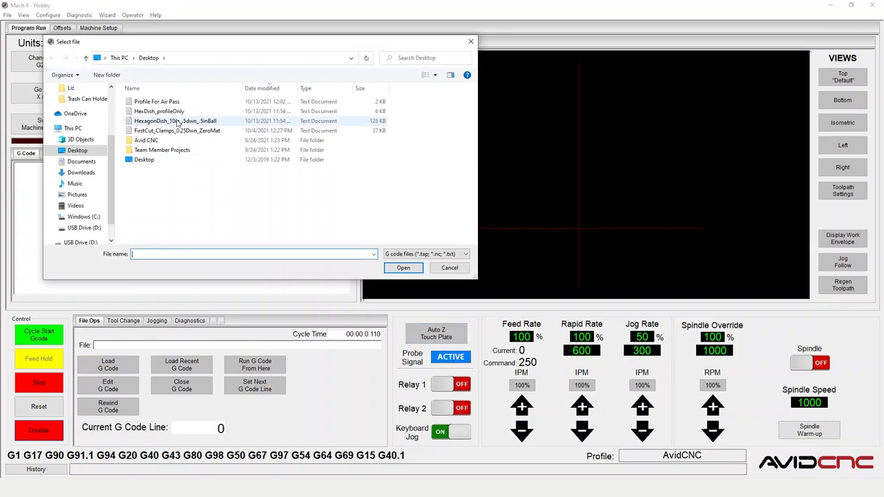
{"action": "left_click", "coordinate": [177, 122]}
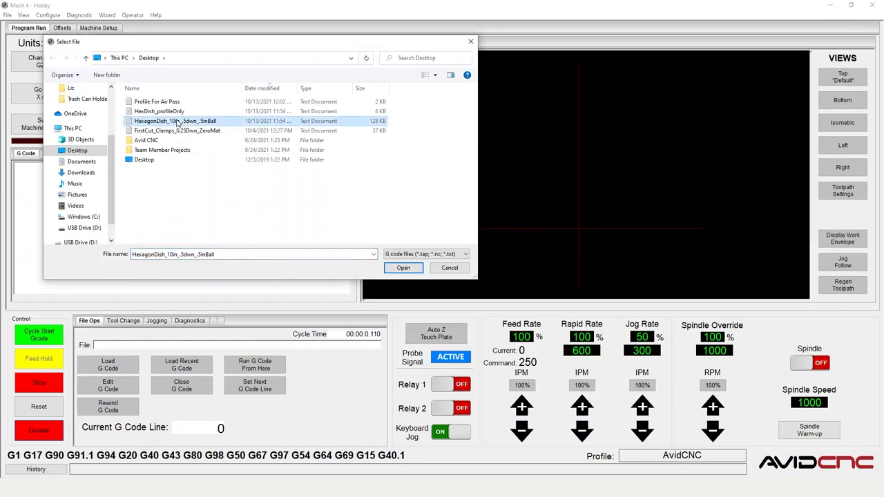
{"action": "left_click", "coordinate": [402, 269]}
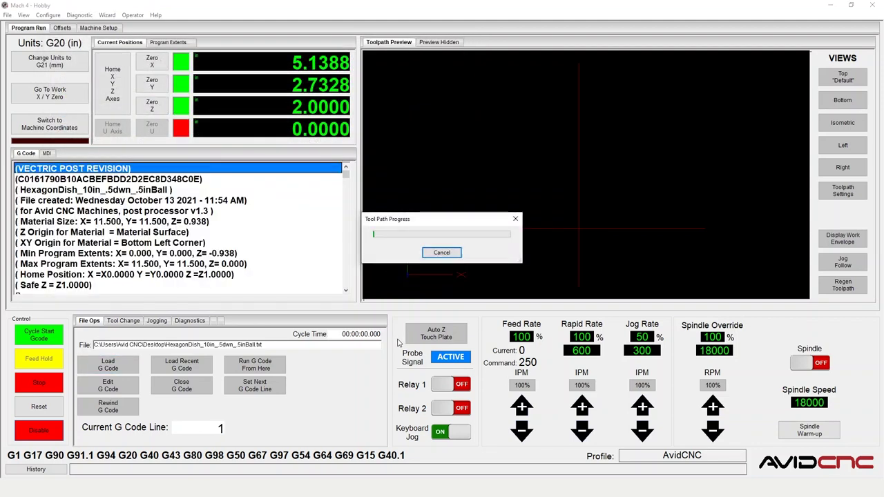
{"action": "left_click", "coordinate": [54, 335]}
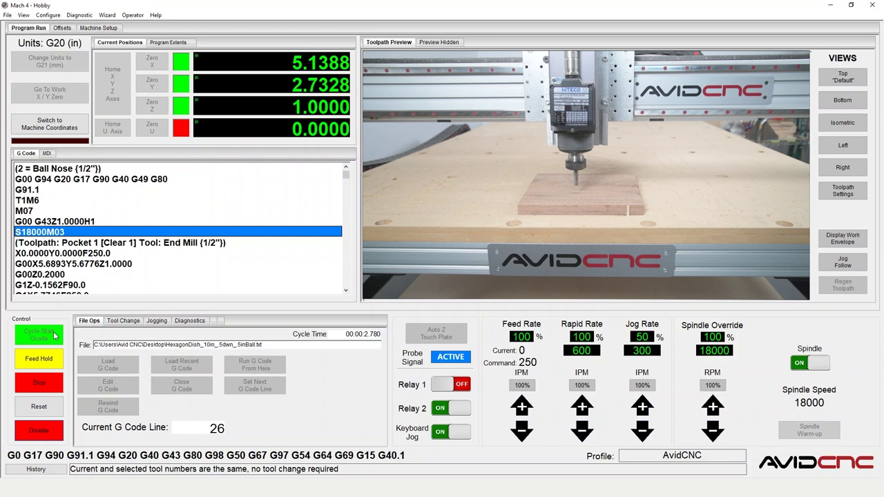